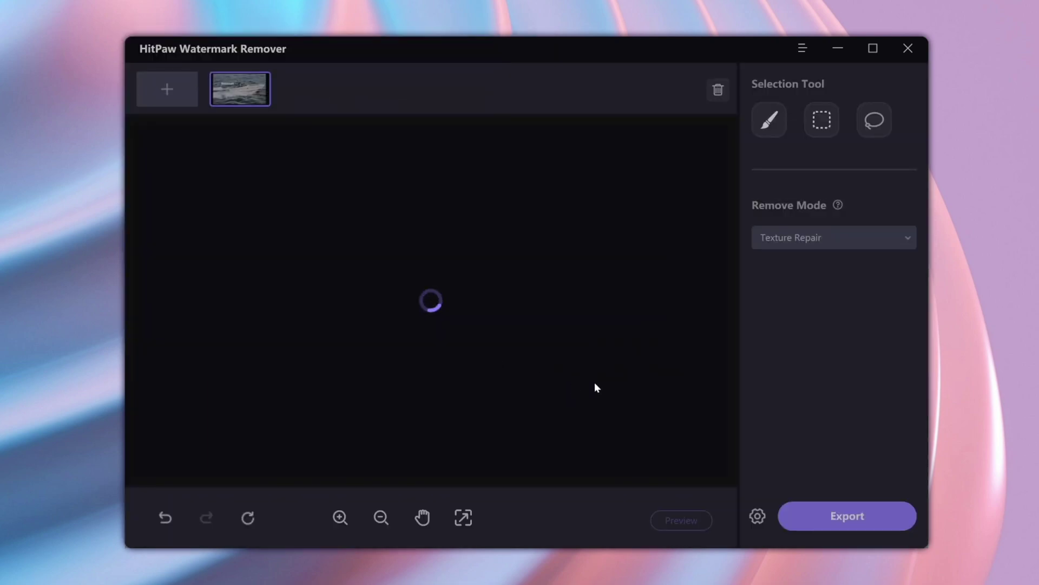
# Step: Box-select the Watermark text on the boat photo and preview its removal with Texture Repair
pyautogui.scroll(5, 317, 265)
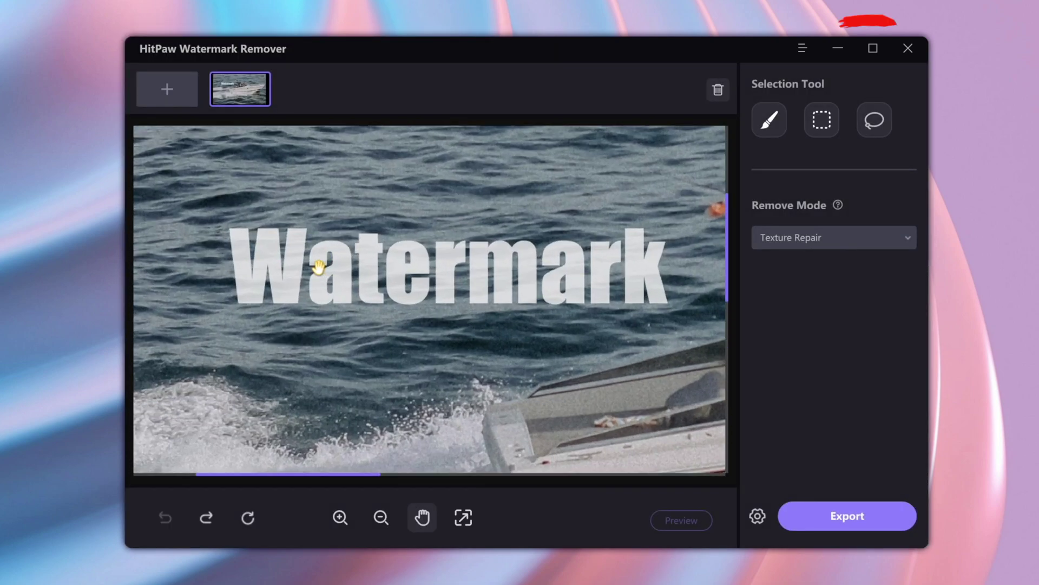
pyautogui.press('m')
pyautogui.moveTo(251, 232); pyautogui.dragTo(674, 308)
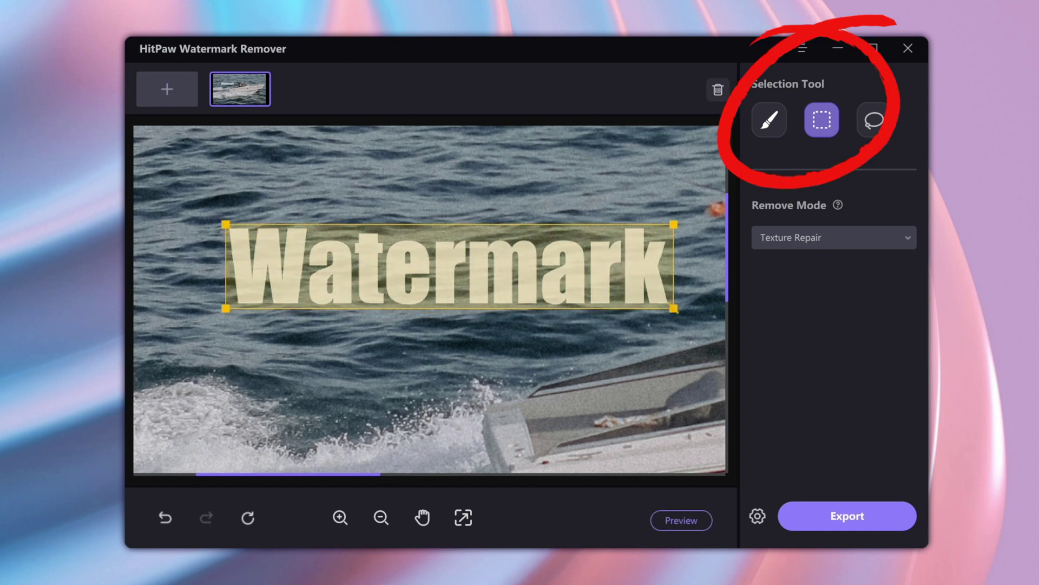
pyautogui.moveTo(838, 205)
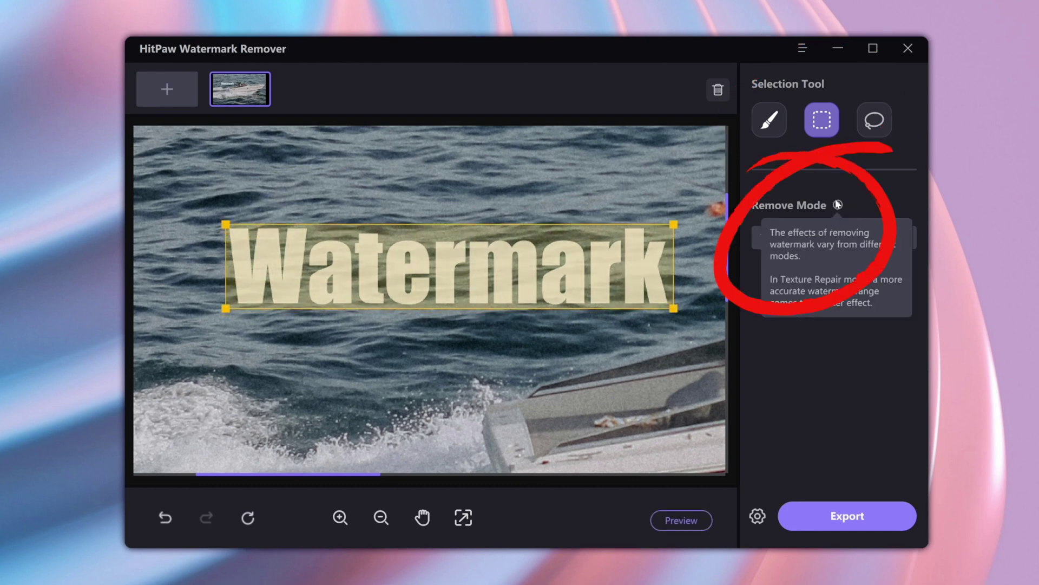
pyautogui.click(901, 242)
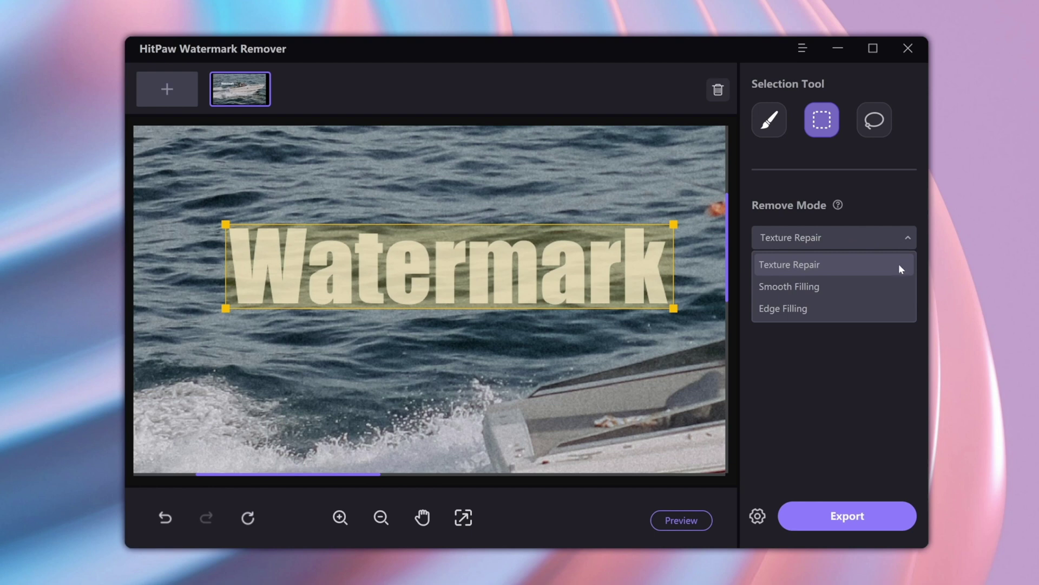
pyautogui.click(900, 267)
pyautogui.click(687, 522)
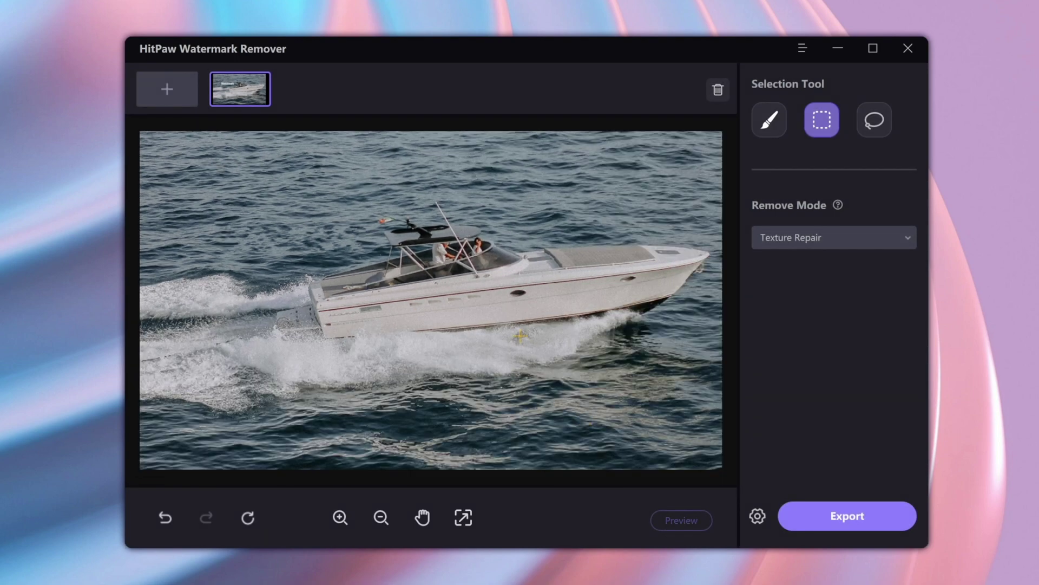
pyautogui.click(422, 518)
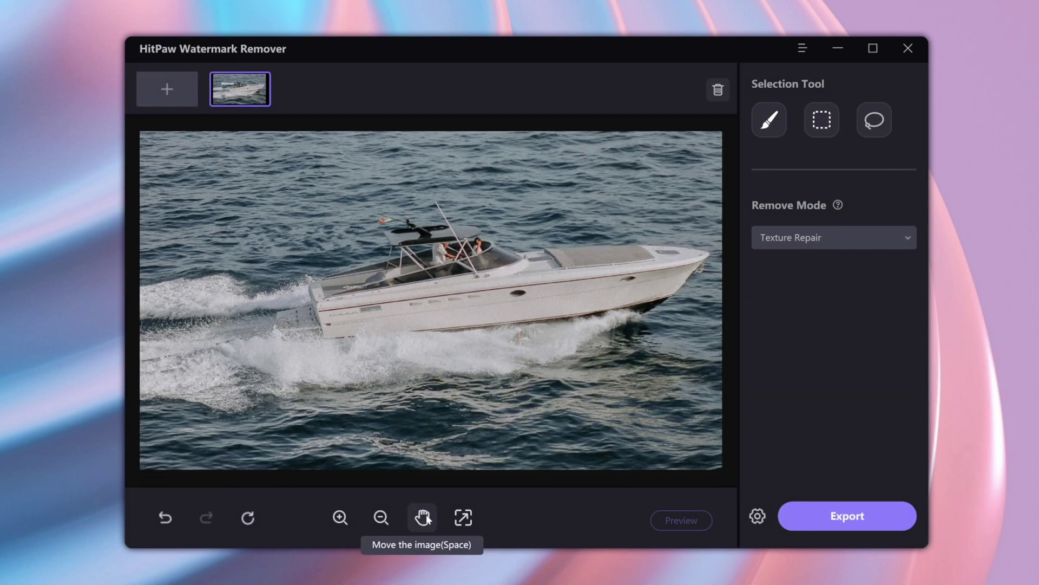
# Step: Undo the removal, preview it with Smooth Filling instead, then undo again
pyautogui.click(807, 237)
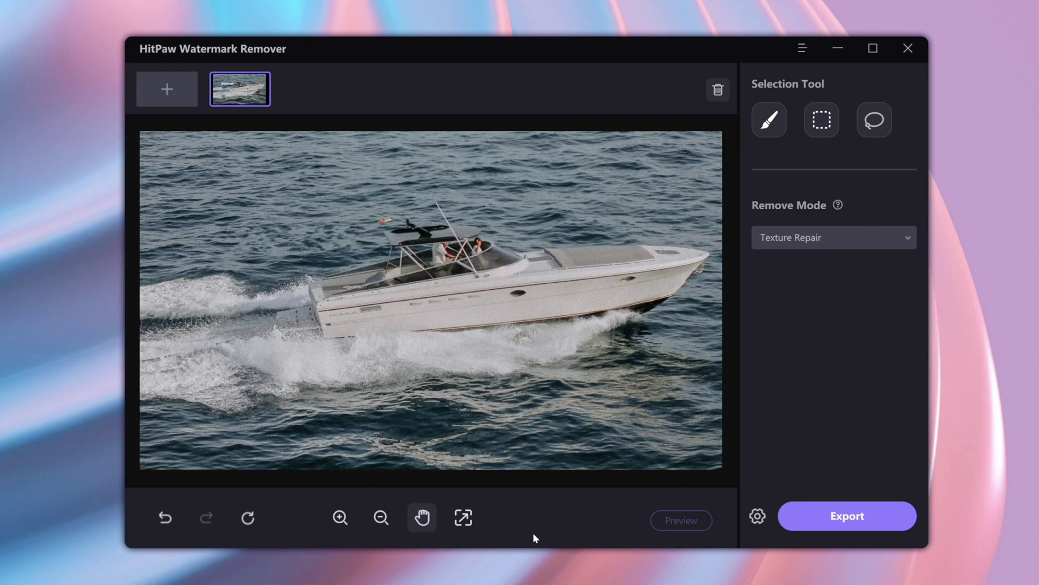
pyautogui.click(164, 517)
pyautogui.click(807, 237)
pyautogui.click(791, 288)
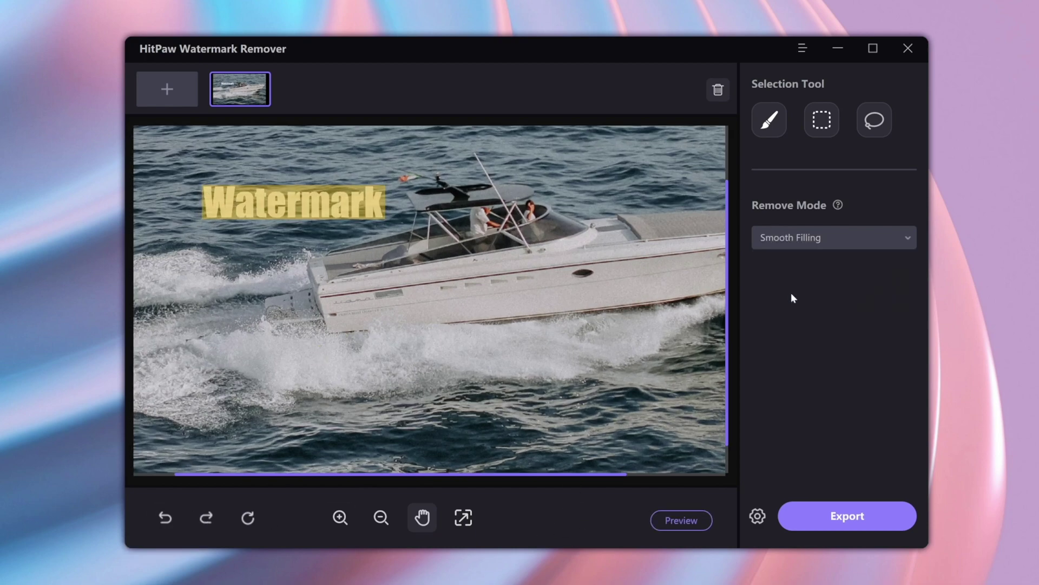
pyautogui.click(672, 519)
pyautogui.click(164, 517)
# Step: Preview the Edge Filling result, then return to Texture Repair and preview again
pyautogui.click(807, 237)
pyautogui.click(791, 312)
pyautogui.click(667, 523)
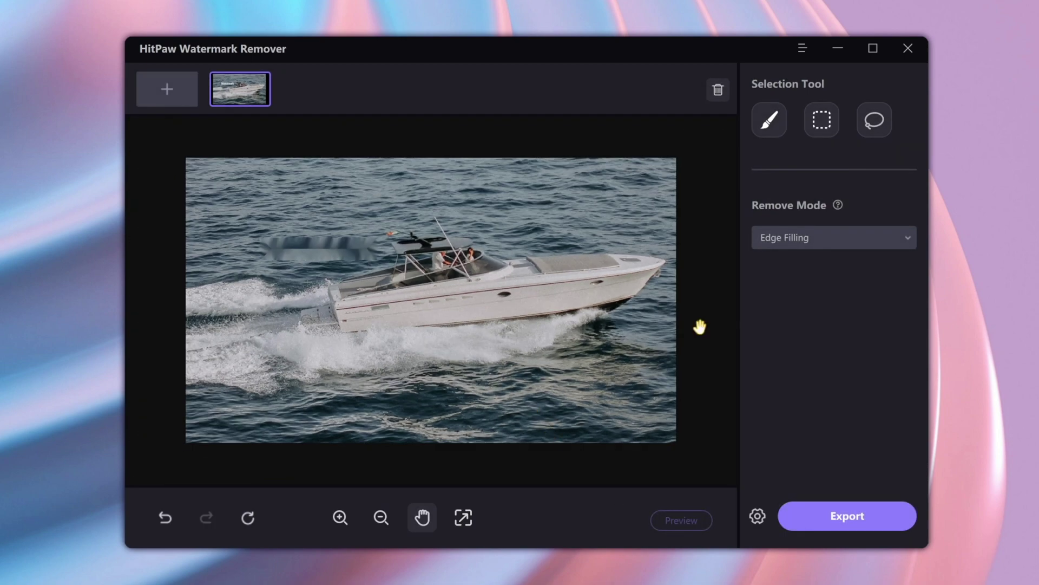
pyautogui.click(834, 239)
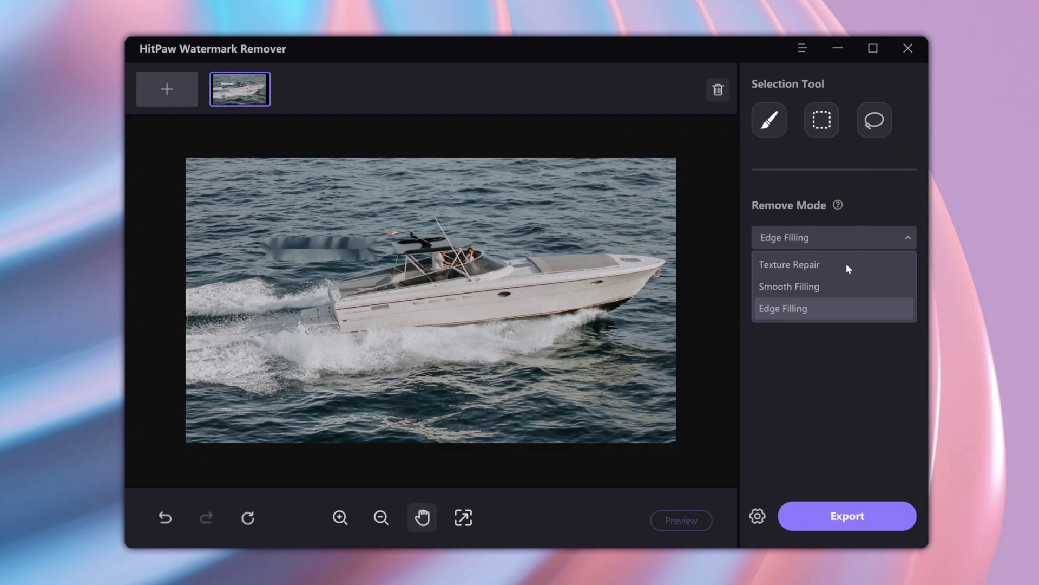
pyautogui.click(846, 263)
pyautogui.click(157, 518)
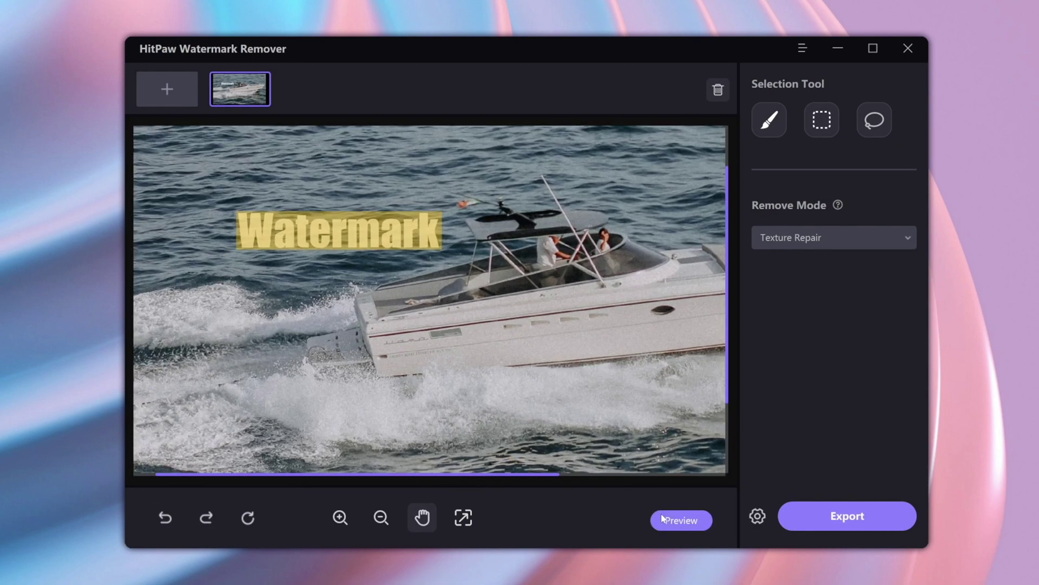
pyautogui.click(672, 520)
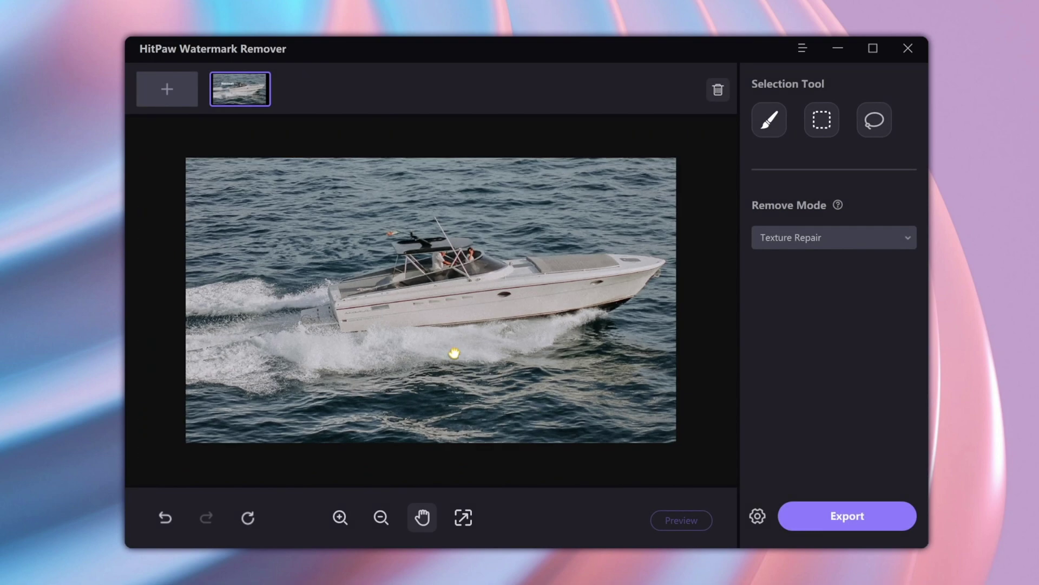
# Step: Export the watermark-free boat photo to its original folder
pyautogui.click(786, 510)
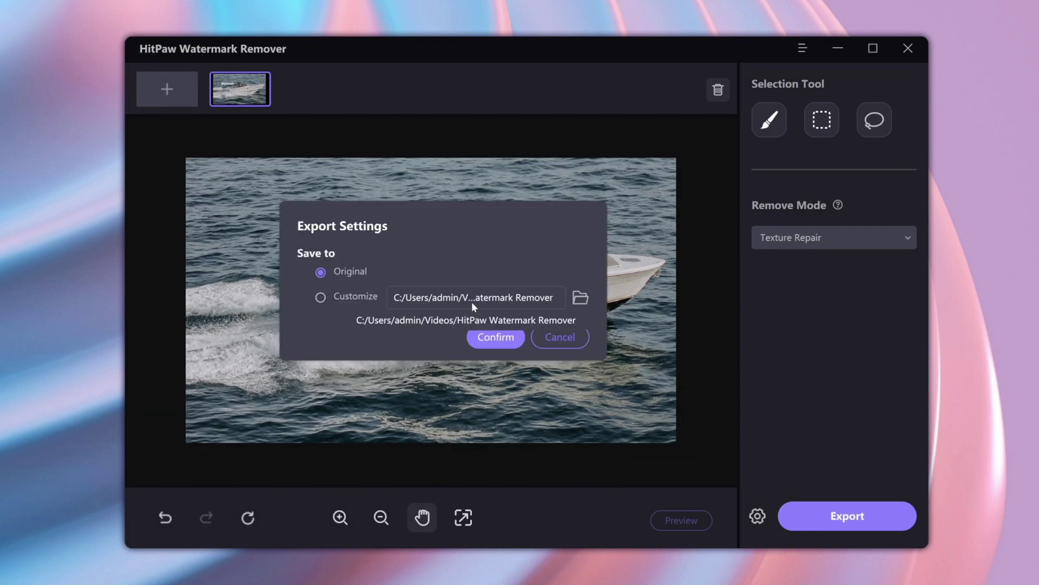
pyautogui.click(495, 337)
pyautogui.click(784, 514)
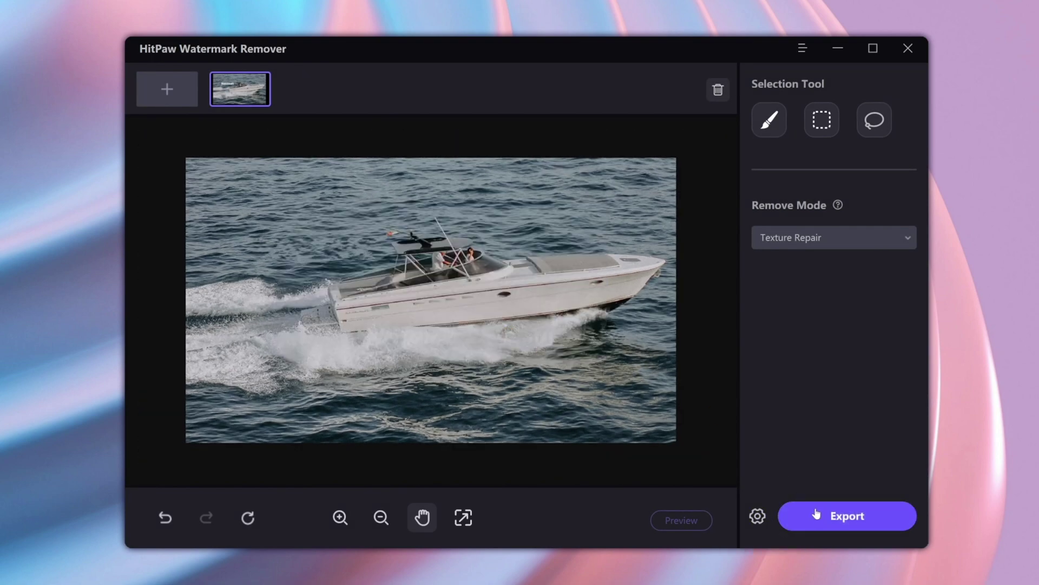
pyautogui.click(617, 319)
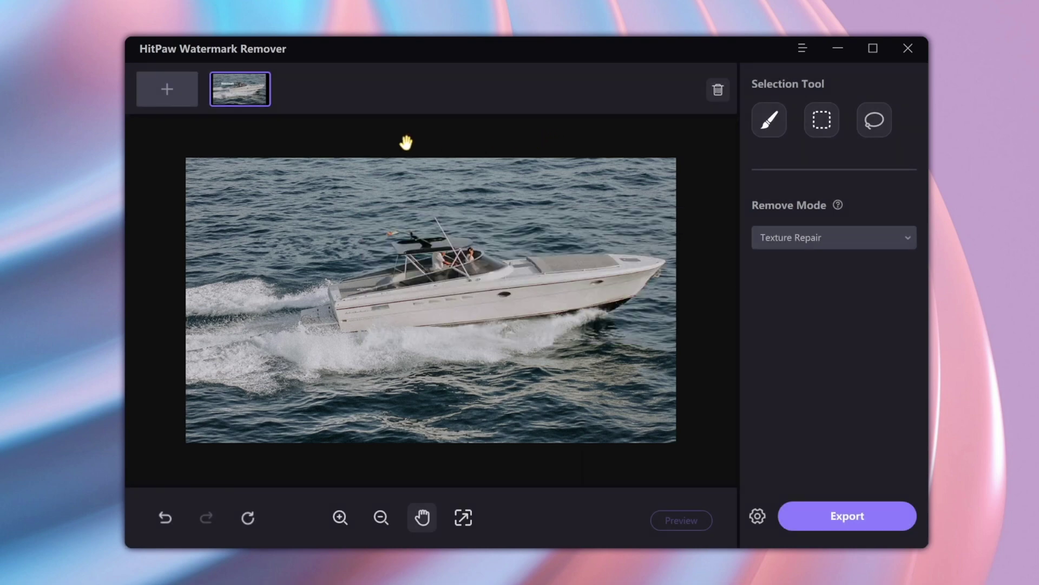
# Step: Load the car video, box the Watermark text, and preview its removal
pyautogui.click(180, 92)
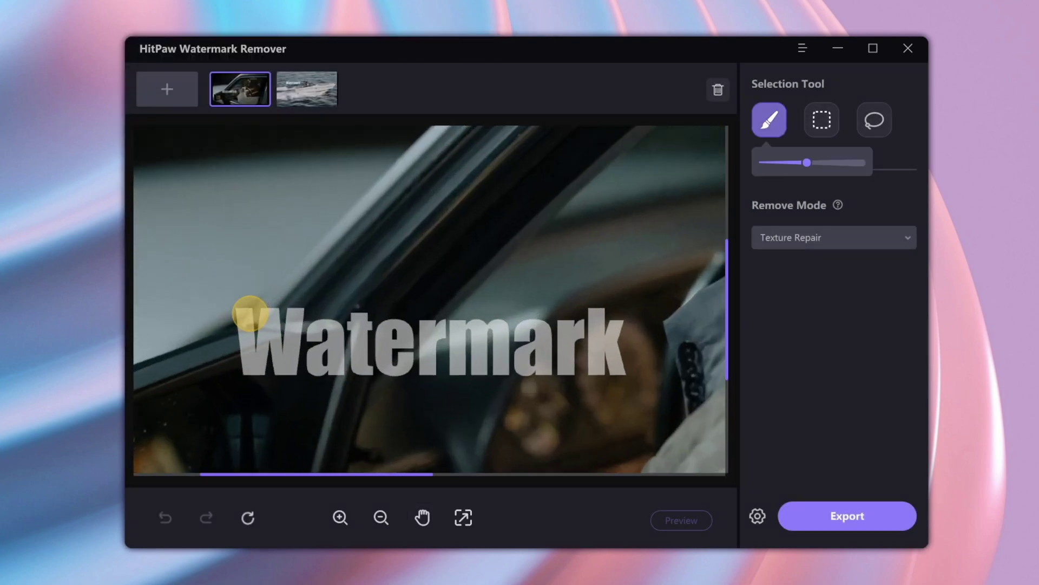
pyautogui.click(822, 119)
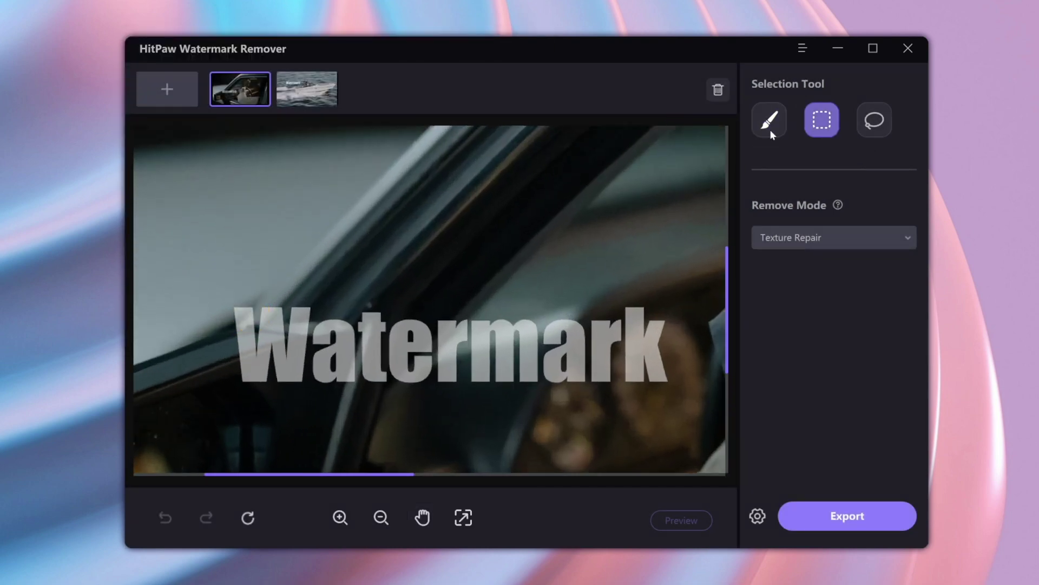
pyautogui.moveTo(226, 302)
pyautogui.mouseDown()
pyautogui.moveTo(424, 377)
pyautogui.moveTo(671, 379)
pyautogui.mouseUp()
pyautogui.click(692, 527)
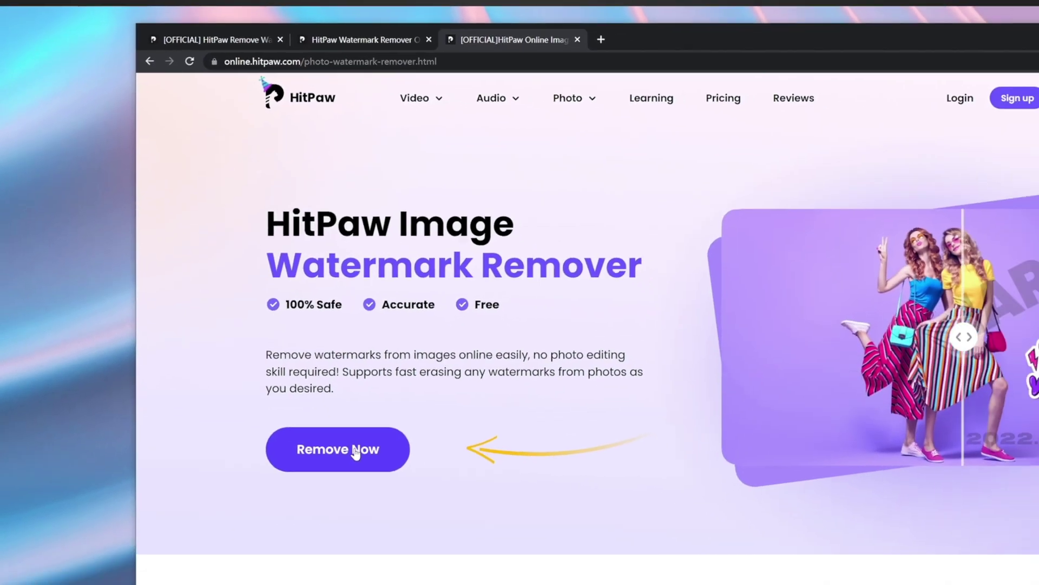
# Step: Upload the boat photo to the online remover, zoom in and pan to the Watermark text
pyautogui.click(352, 453)
pyautogui.moveTo(13, 250); pyautogui.dragTo(422, 293)
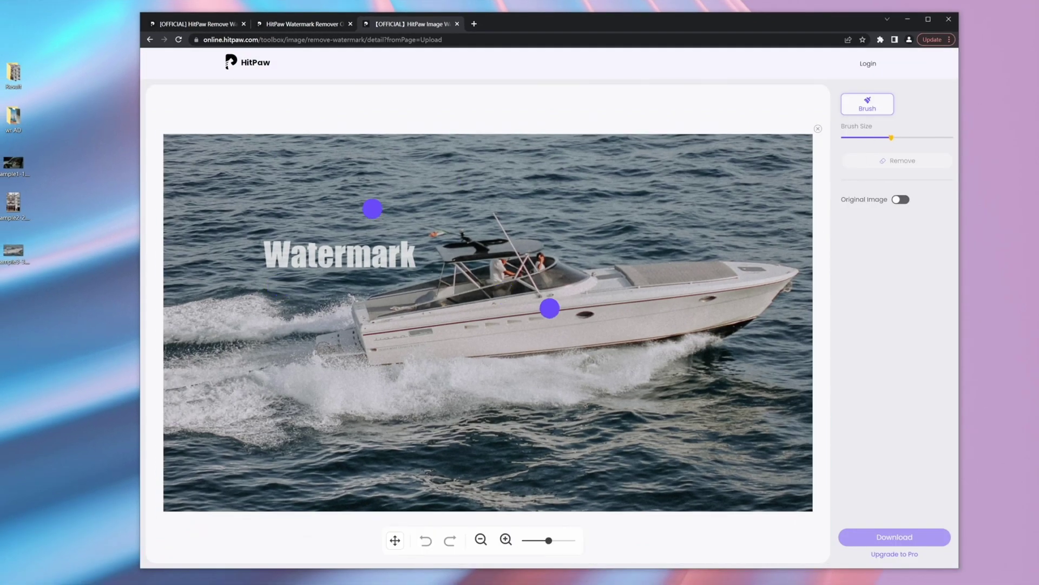
pyautogui.scroll(2, 332, 225)
pyautogui.click(395, 540)
pyautogui.moveTo(250, 281); pyautogui.dragTo(292, 302)
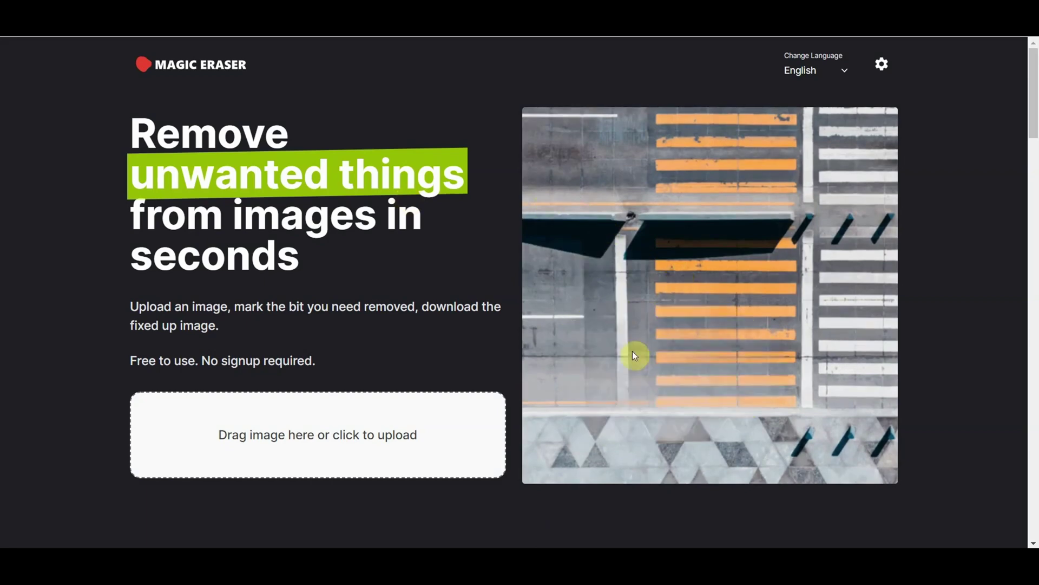
# Step: Upload the istockphoto group photo of five business people into Magic Eraser
pyautogui.click(412, 432)
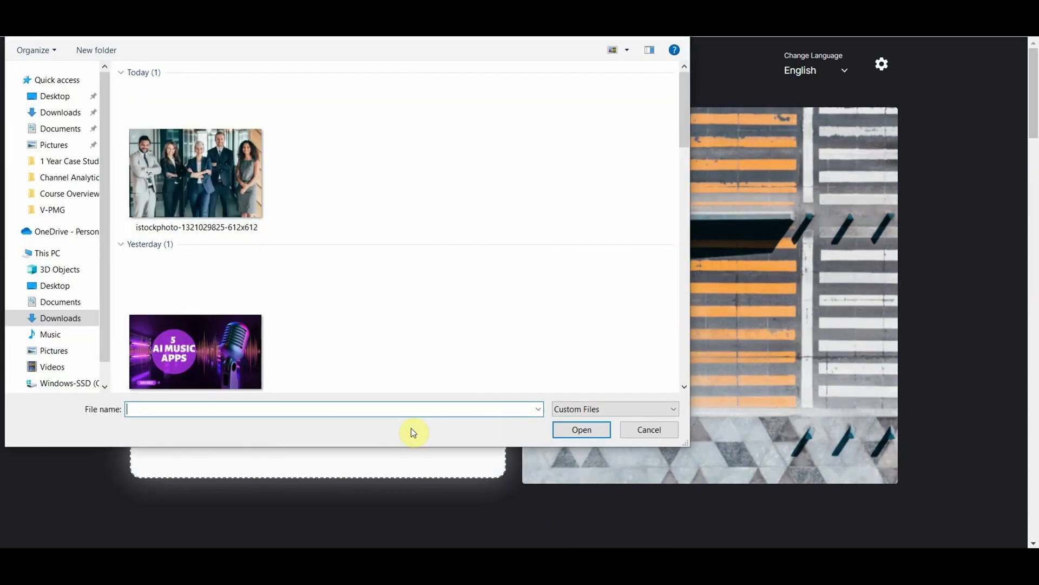
pyautogui.click(245, 189)
pyautogui.doubleClick(246, 193)
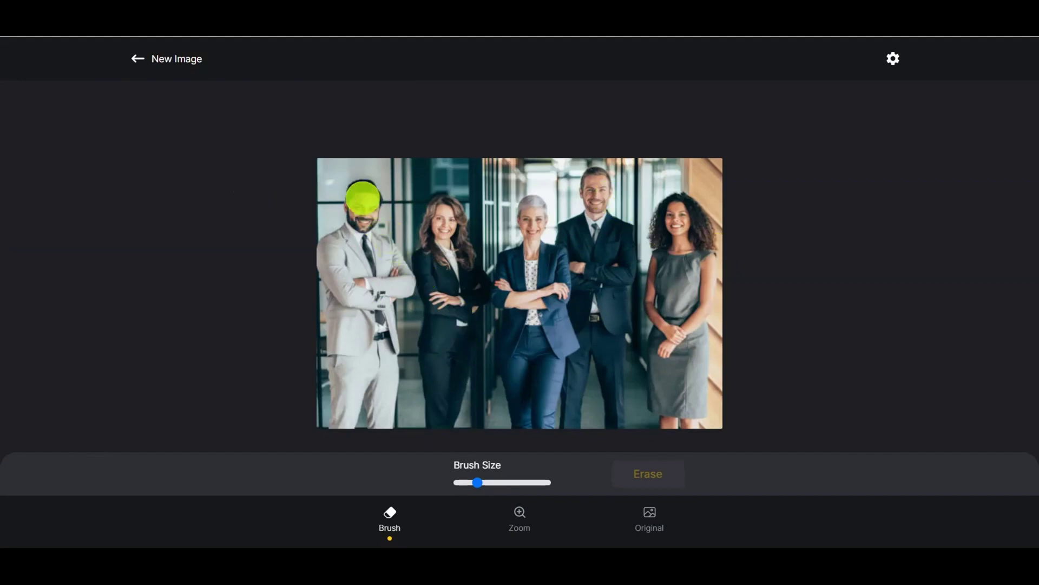
# Step: Brush over the whole leftmost man and erase him, leaving four people
pyautogui.moveTo(364, 197)
pyautogui.mouseDown()
pyautogui.moveTo(331, 252)
pyautogui.moveTo(341, 297)
pyautogui.moveTo(336, 413)
pyautogui.moveTo(346, 418)
pyautogui.moveTo(363, 375)
pyautogui.moveTo(376, 424)
pyautogui.moveTo(386, 366)
pyautogui.moveTo(371, 289)
pyautogui.moveTo(402, 283)
pyautogui.moveTo(372, 206)
pyautogui.moveTo(355, 308)
pyautogui.moveTo(377, 298)
pyautogui.moveTo(393, 330)
pyautogui.moveTo(390, 352)
pyautogui.moveTo(355, 312)
pyautogui.mouseUp()
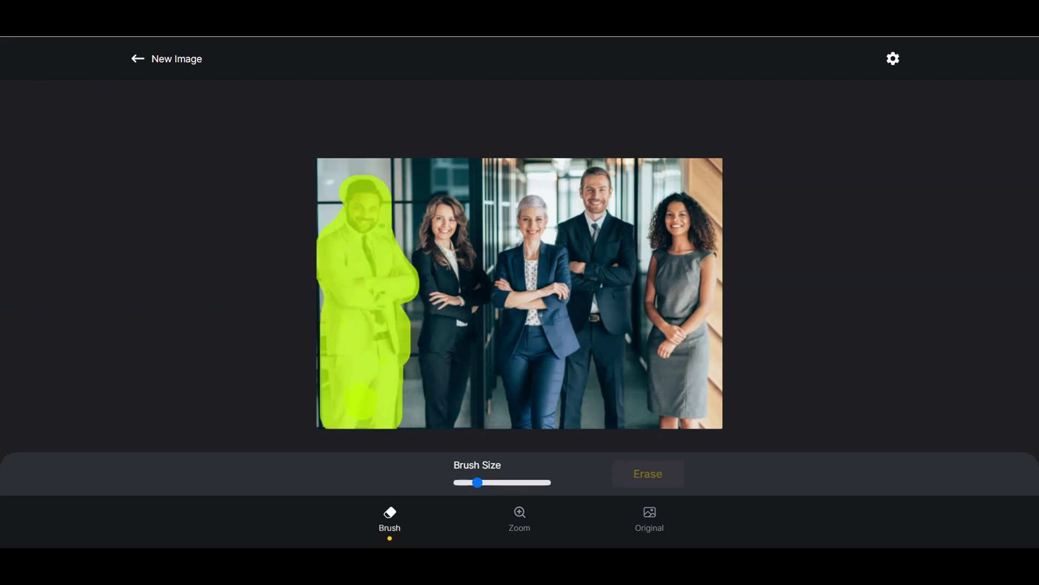
pyautogui.moveTo(360, 401); pyautogui.dragTo(359, 280)
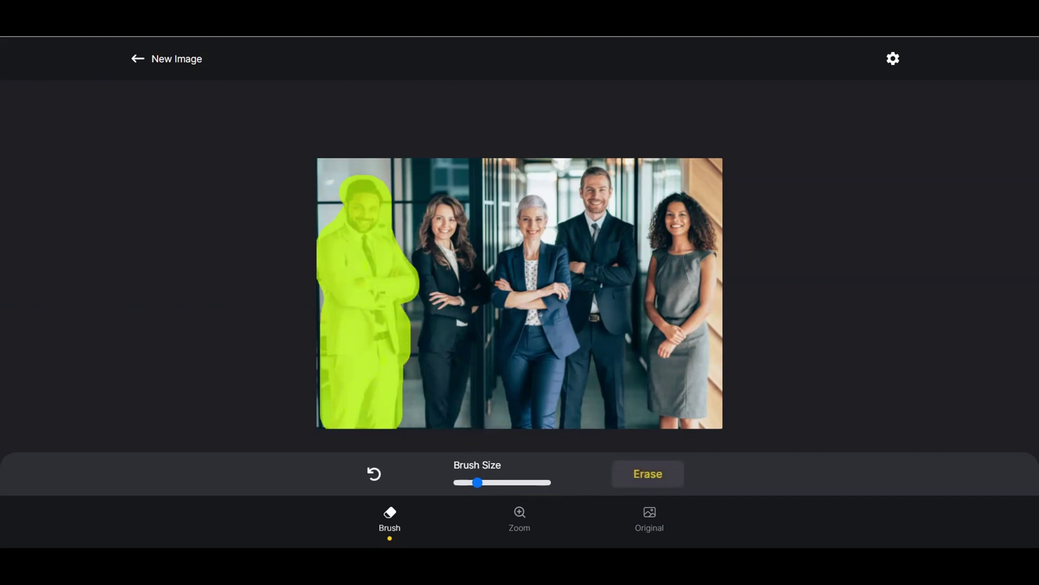
pyautogui.click(643, 479)
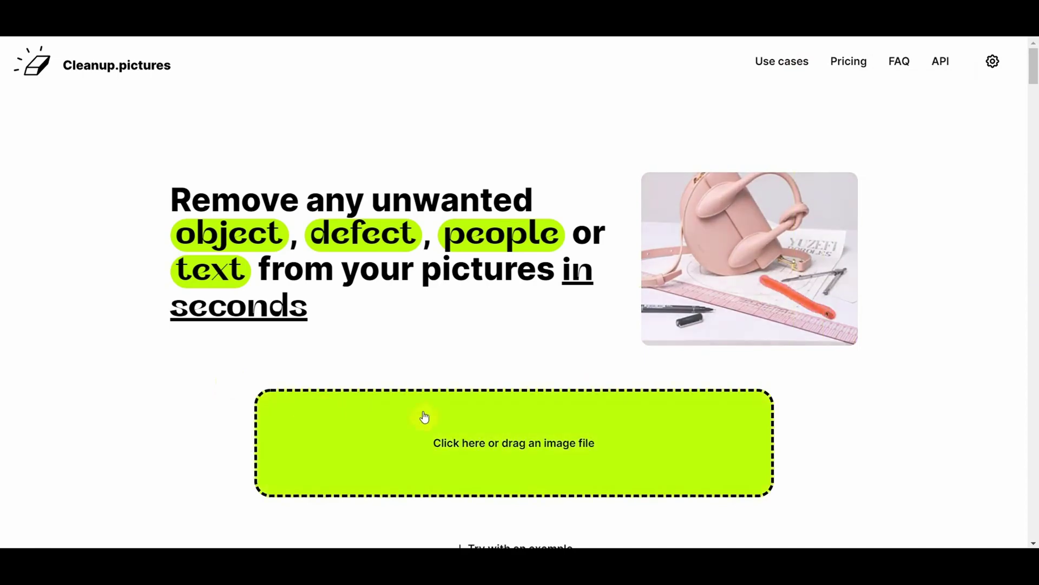
# Step: Upload the istockphoto group photo of five business people into Cleanup.pictures
pyautogui.click(424, 411)
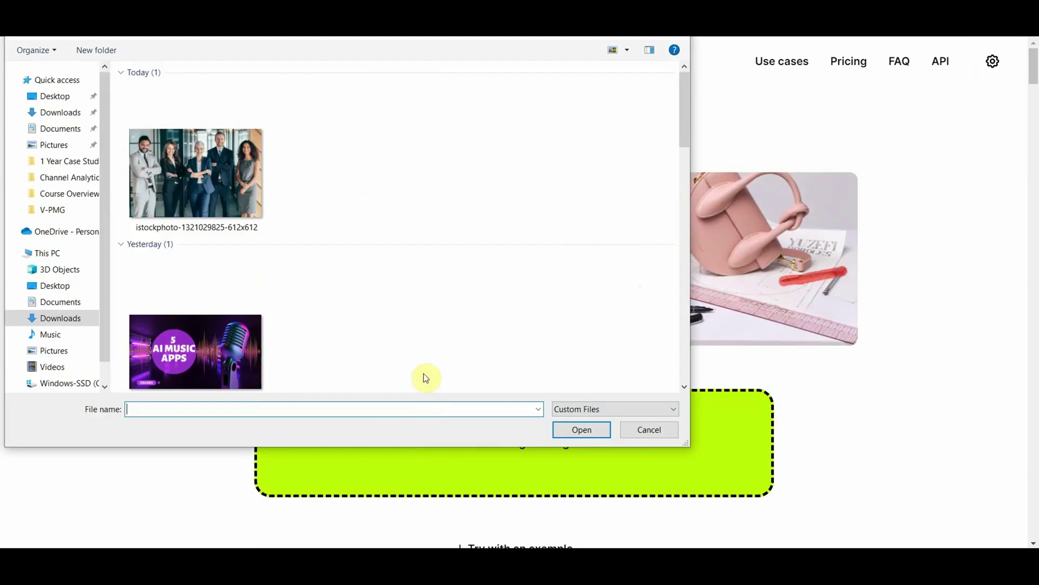
pyautogui.click(242, 187)
pyautogui.doubleClick(241, 187)
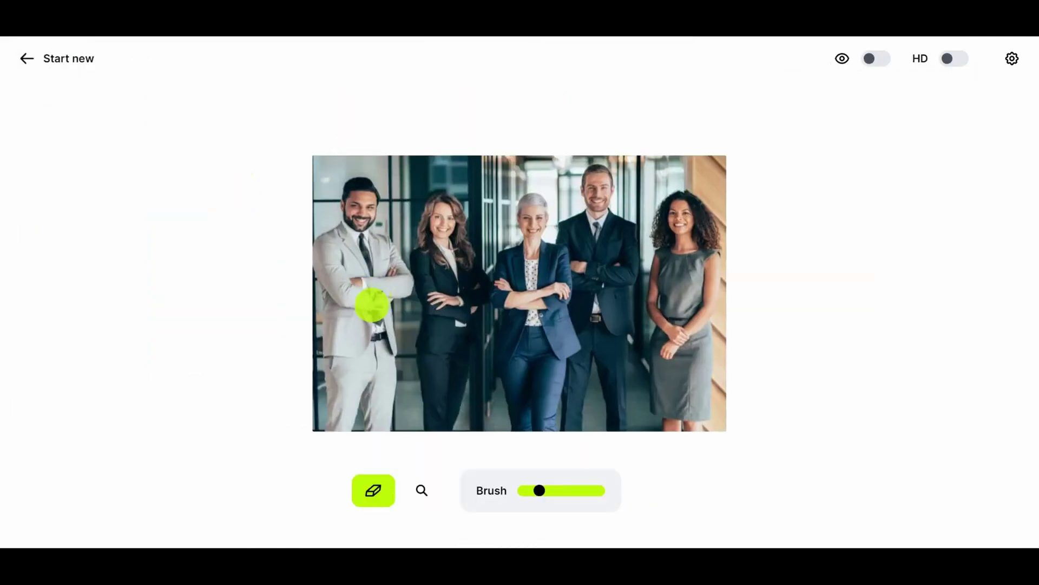
# Step: Brush out the leftmost man, touch up the glass wall, then start a new image
pyautogui.moveTo(344, 186)
pyautogui.mouseDown()
pyautogui.moveTo(371, 208)
pyautogui.moveTo(334, 229)
pyautogui.moveTo(325, 256)
pyautogui.moveTo(337, 428)
pyautogui.moveTo(359, 387)
pyautogui.moveTo(368, 417)
pyautogui.moveTo(379, 414)
pyautogui.moveTo(377, 292)
pyautogui.moveTo(398, 285)
pyautogui.moveTo(366, 228)
pyautogui.moveTo(349, 241)
pyautogui.moveTo(357, 355)
pyautogui.mouseUp()
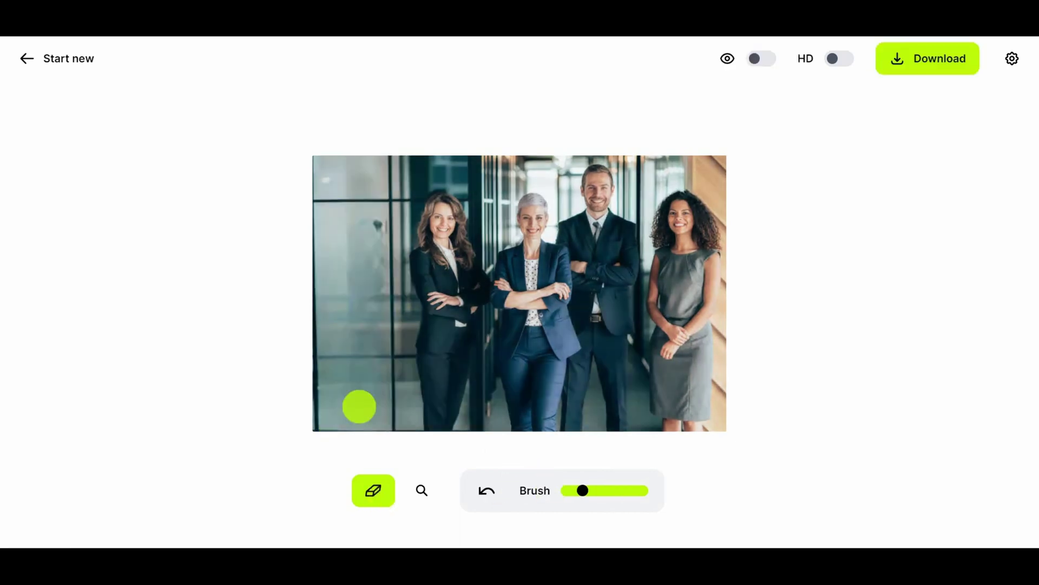
pyautogui.moveTo(374, 253); pyautogui.dragTo(373, 224)
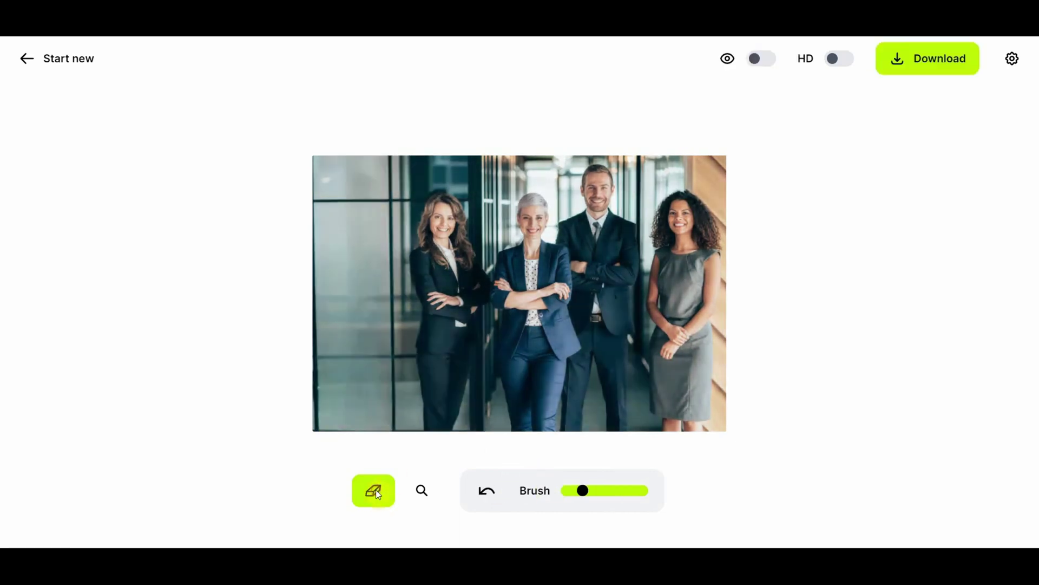
pyautogui.moveTo(352, 182)
pyautogui.mouseDown()
pyautogui.moveTo(351, 401)
pyautogui.moveTo(368, 270)
pyautogui.moveTo(329, 207)
pyautogui.mouseUp()
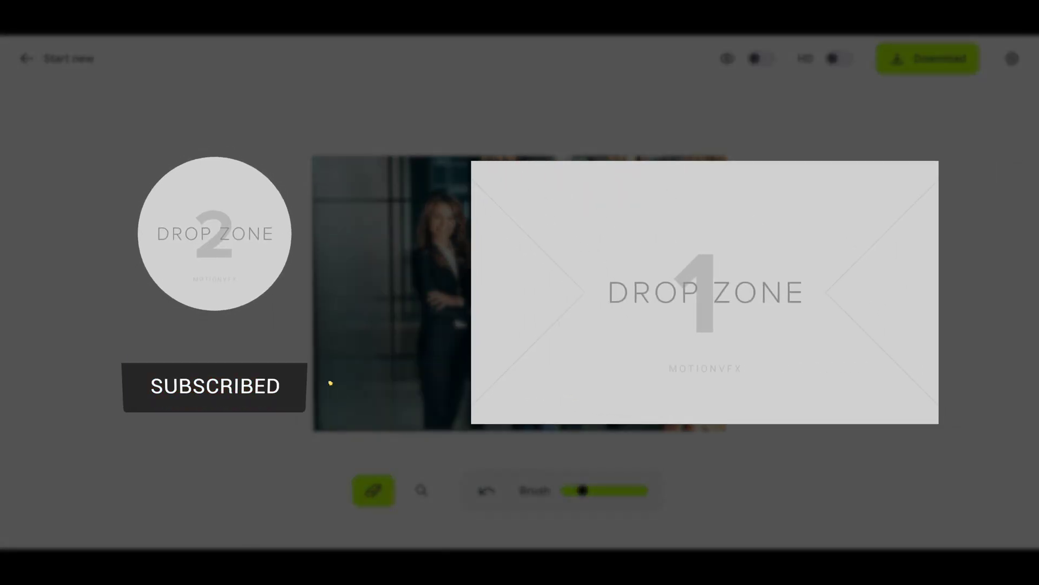
pyautogui.click(106, 68)
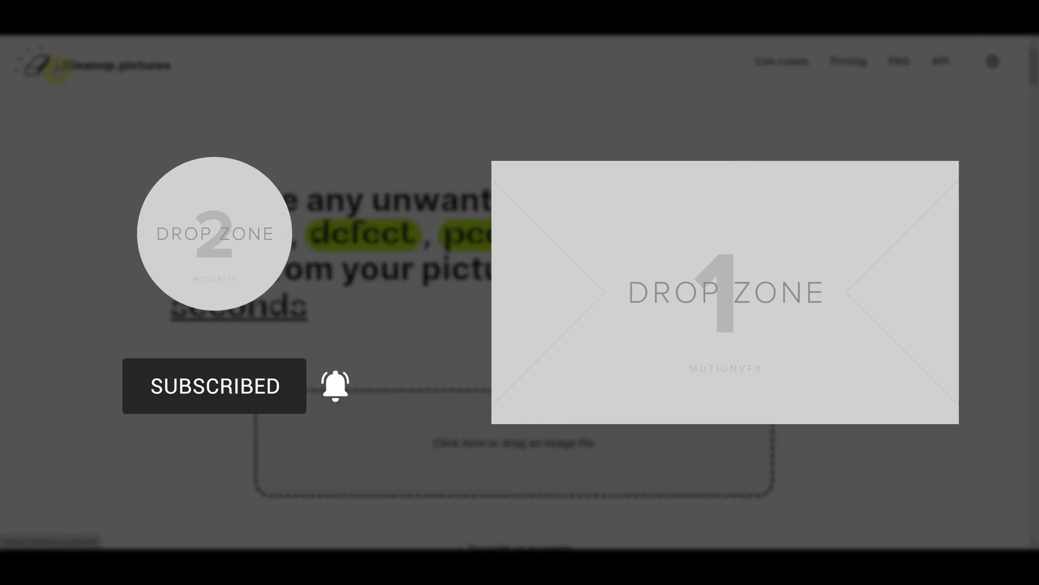